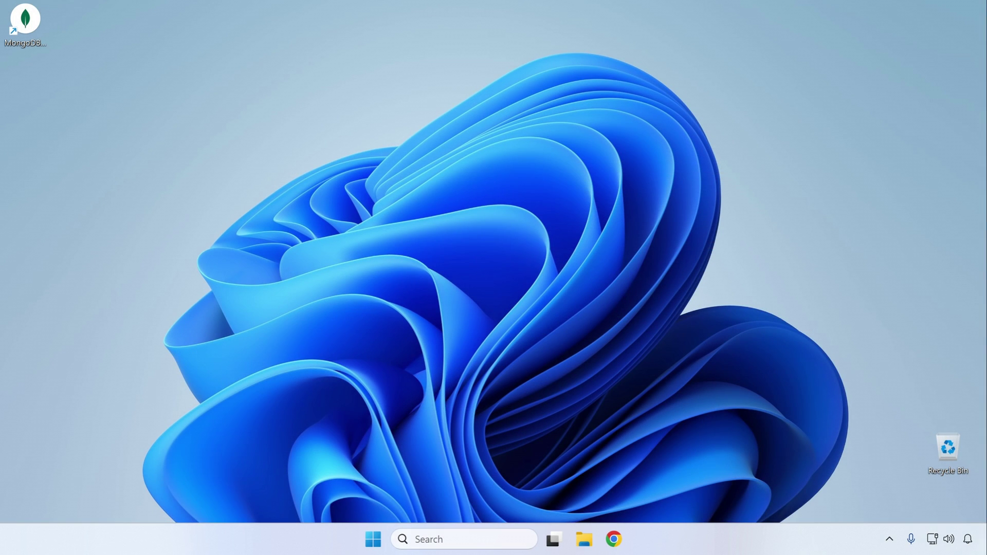
# Open mongodb.com in Chrome and go to the download page of the self-managed Community Edition.
pyautogui.click(614, 539)
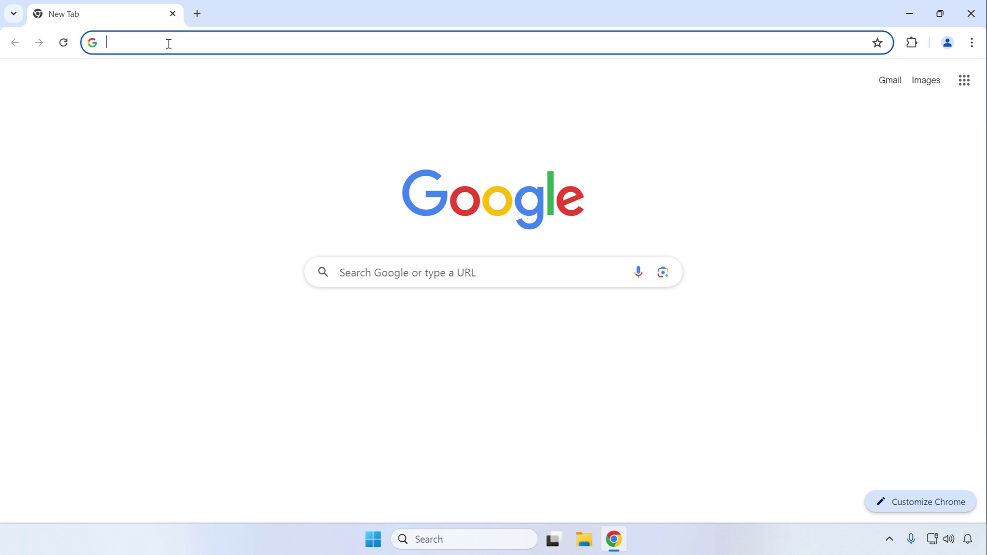
pyautogui.write('mongodb.com')
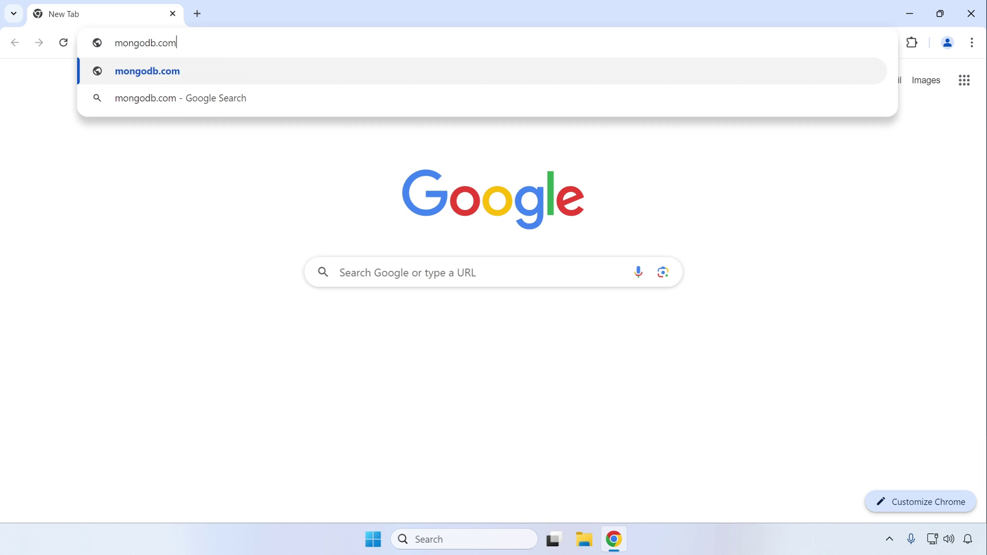
pyautogui.press('Return')
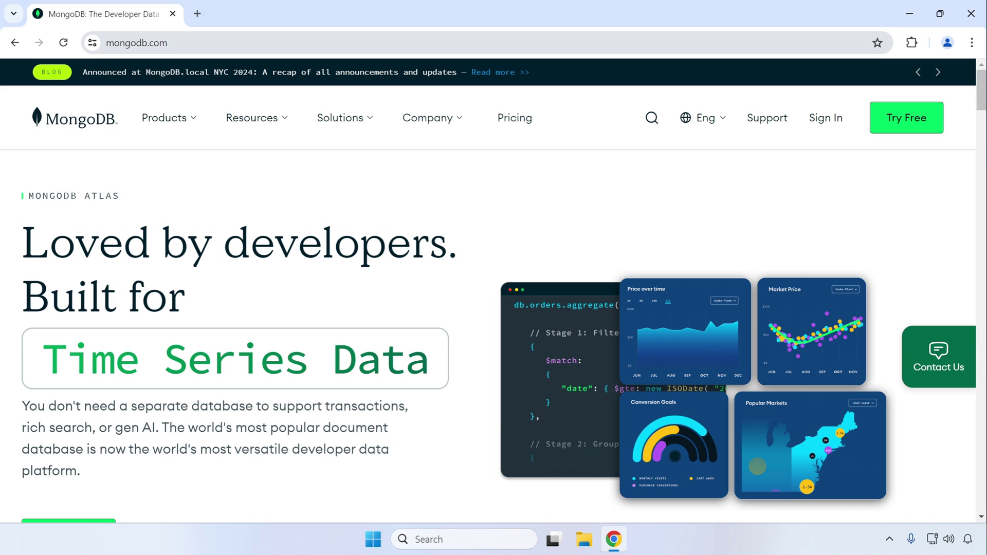
pyautogui.click(182, 122)
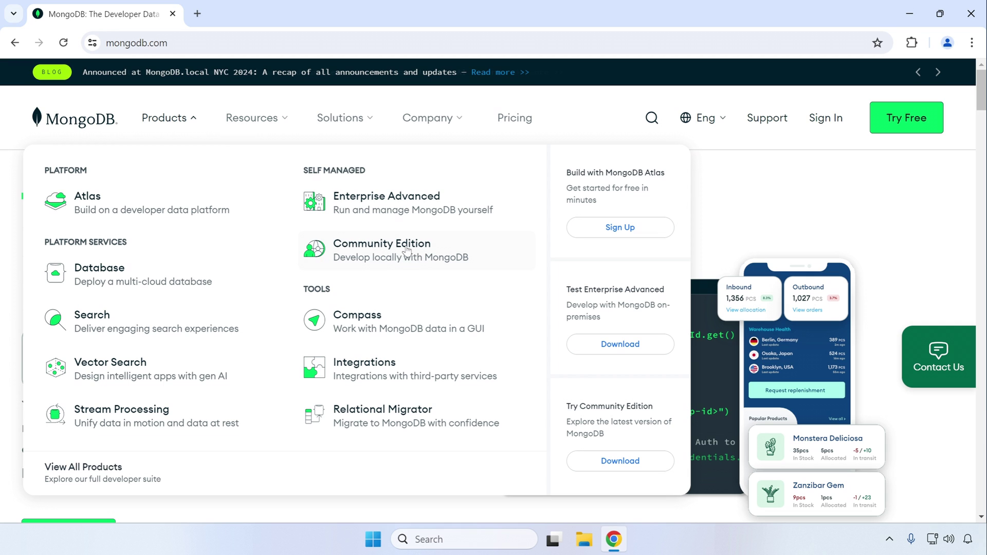
pyautogui.click(369, 249)
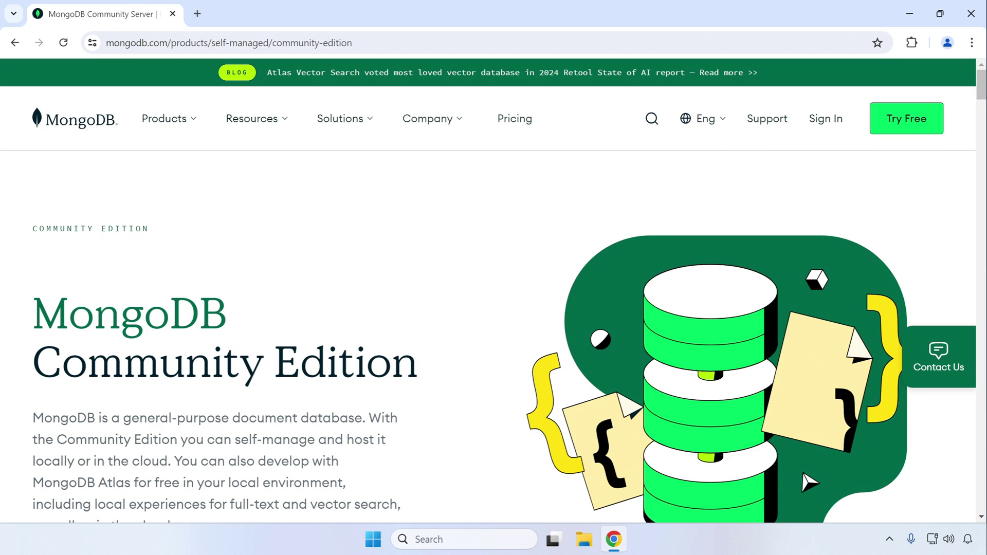
pyautogui.scroll(-4, 401, 310)
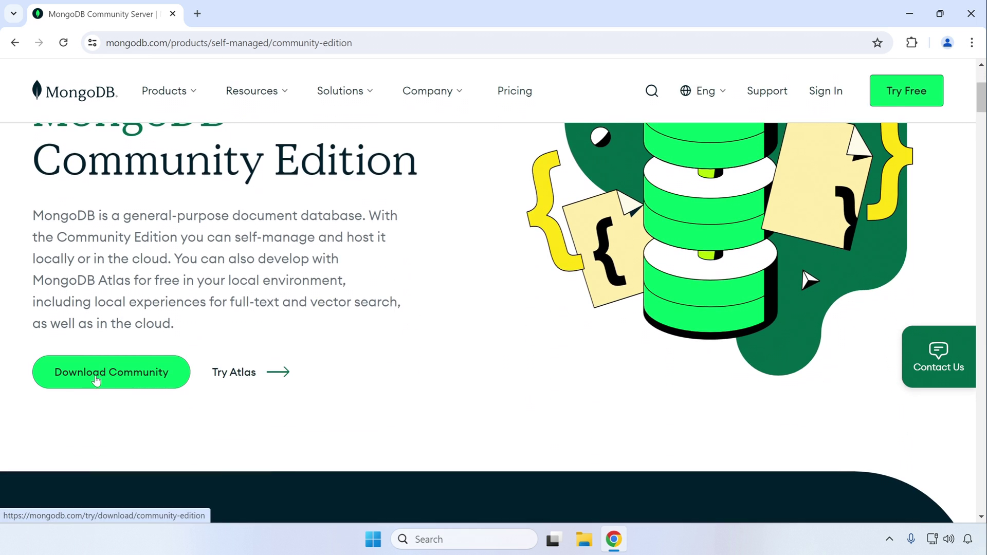
pyautogui.click(103, 373)
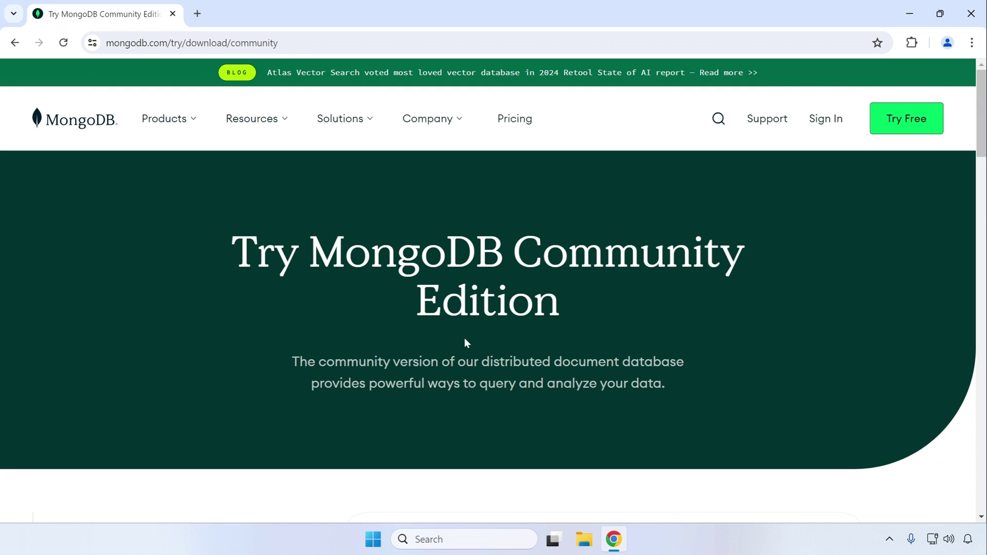
# Download MongoDB Community Server version 7.0.11 (current) for Windows x64 as an msi package.
pyautogui.scroll(-8, 465, 338)
pyautogui.scroll(-10, 453, 329)
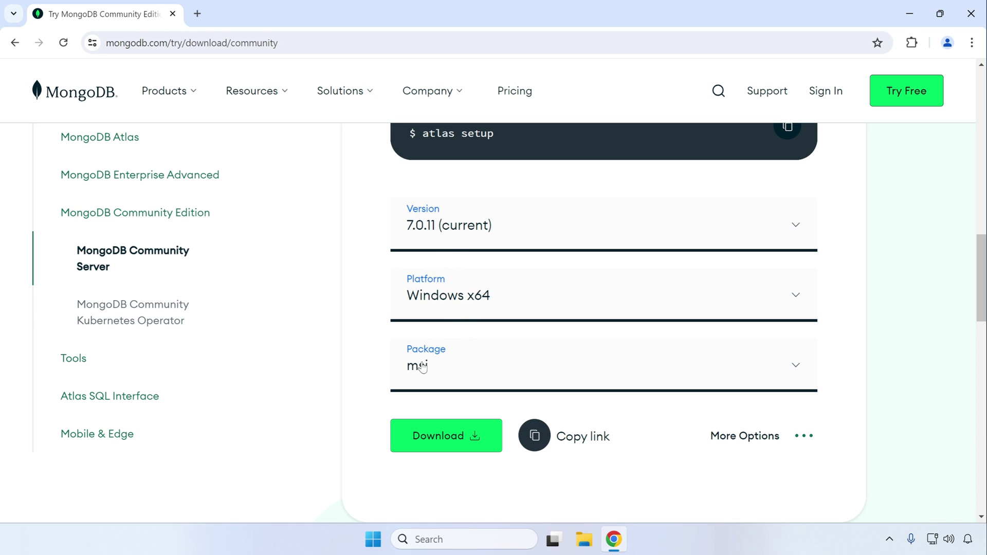
pyautogui.click(443, 449)
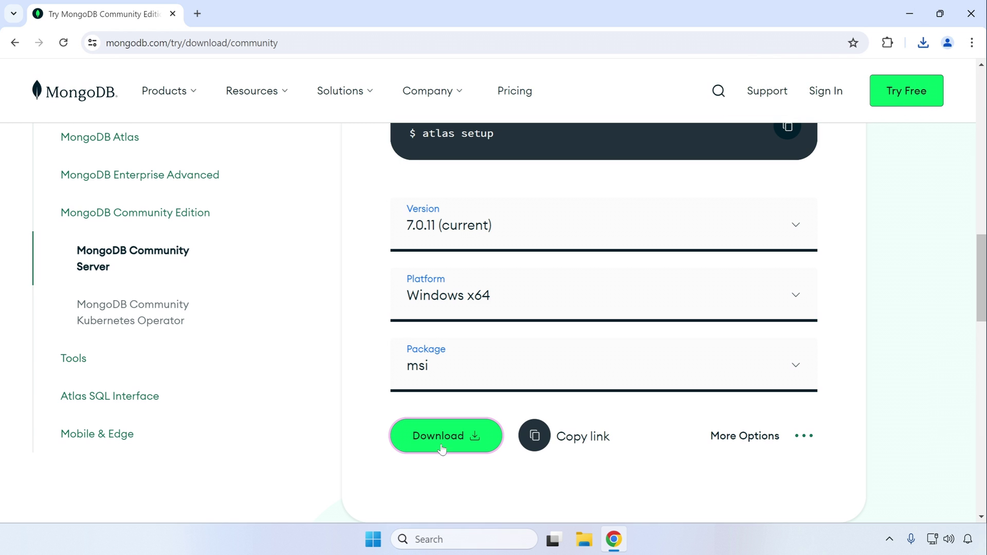
# Launch the downloaded MongoDB msi installer and close the browser window.
pyautogui.click(925, 43)
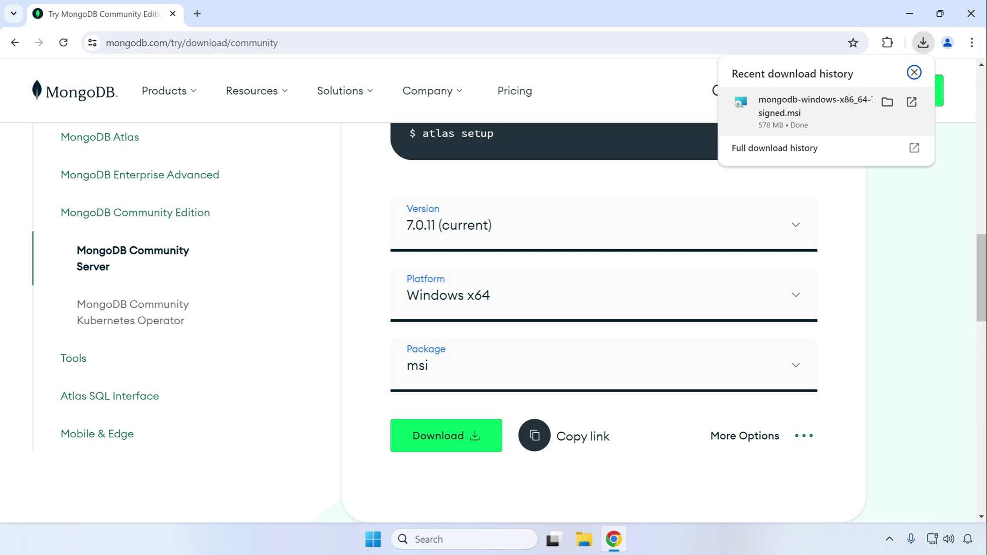
pyautogui.click(807, 114)
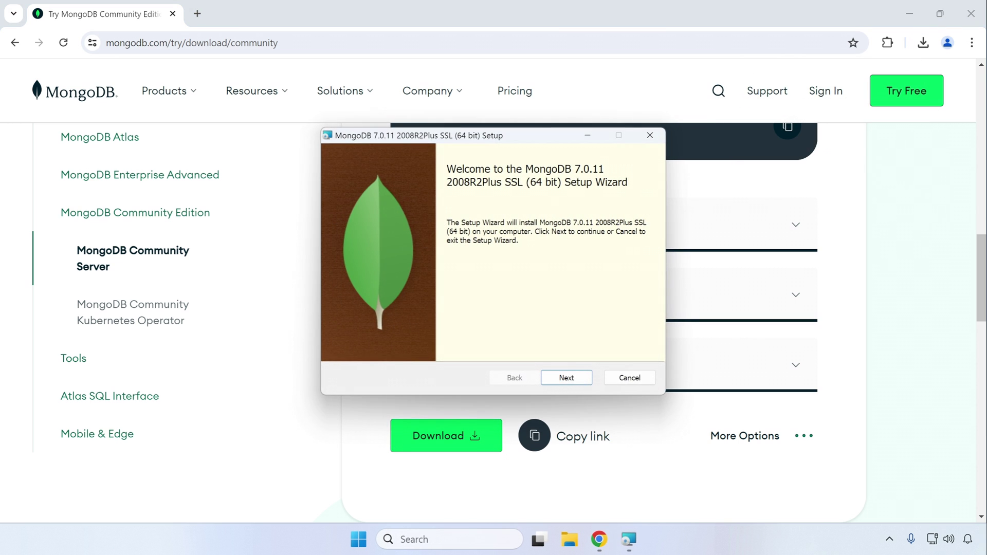
pyautogui.click(971, 14)
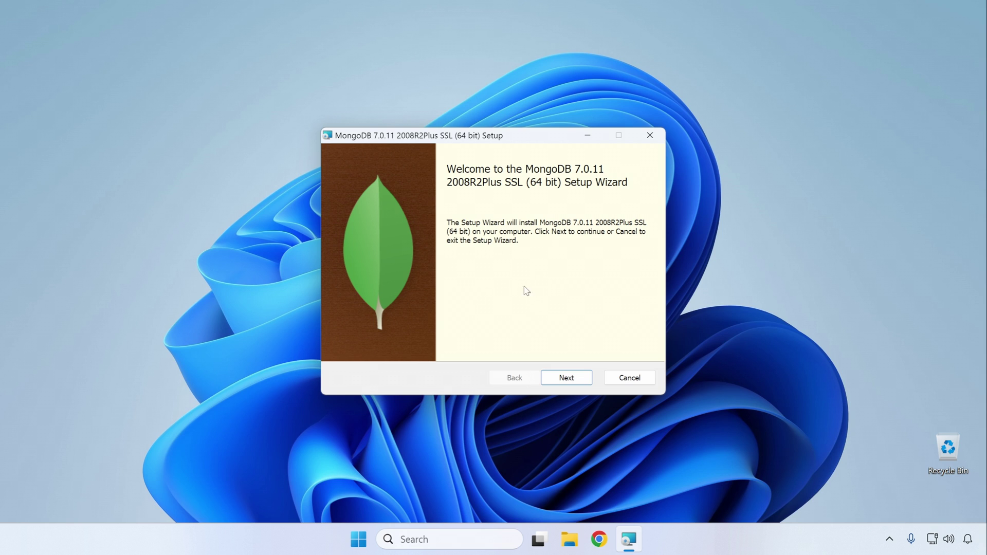
# Start the MongoDB 7.0.11 setup wizard and accept the terms of its license agreement.
pyautogui.click(556, 381)
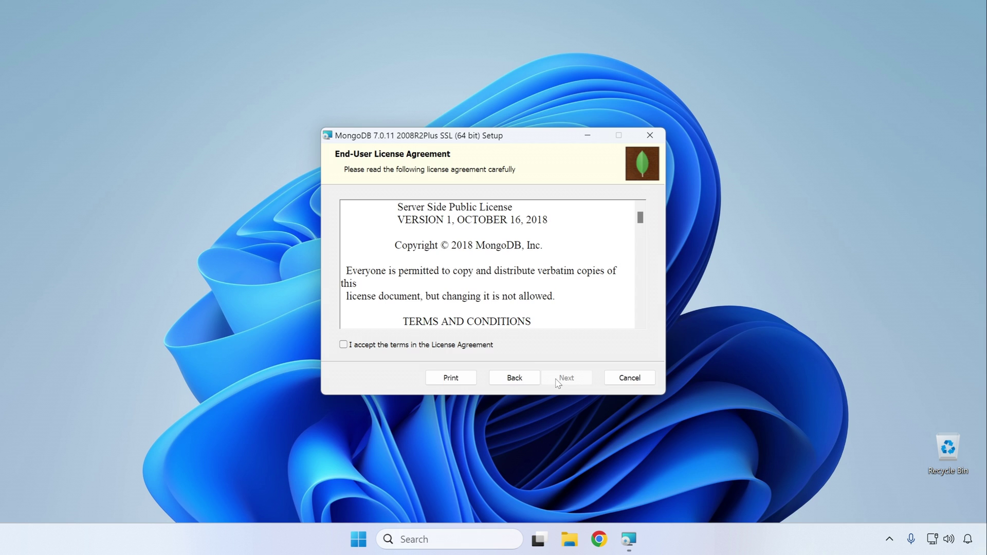
pyautogui.moveTo(640, 218); pyautogui.dragTo(642, 313)
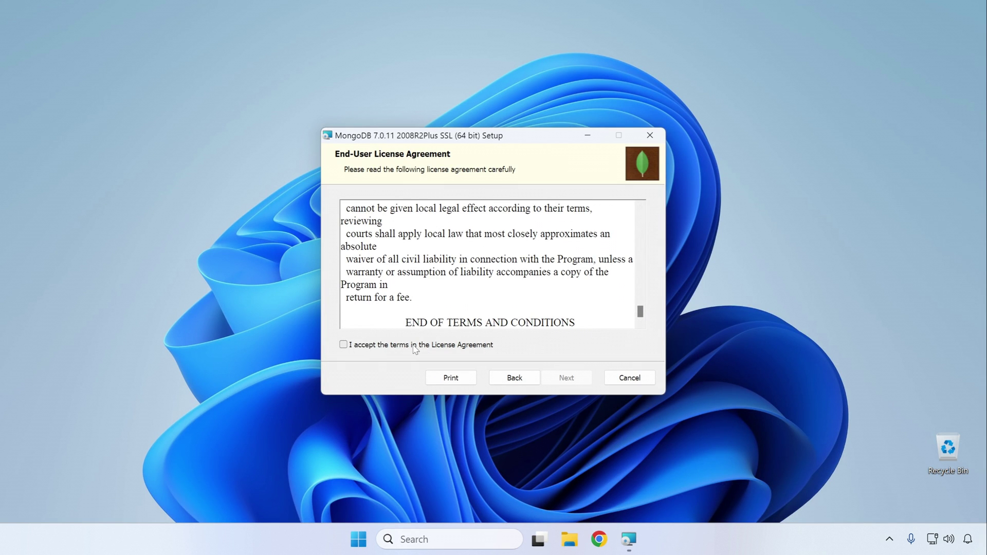
pyautogui.click(344, 345)
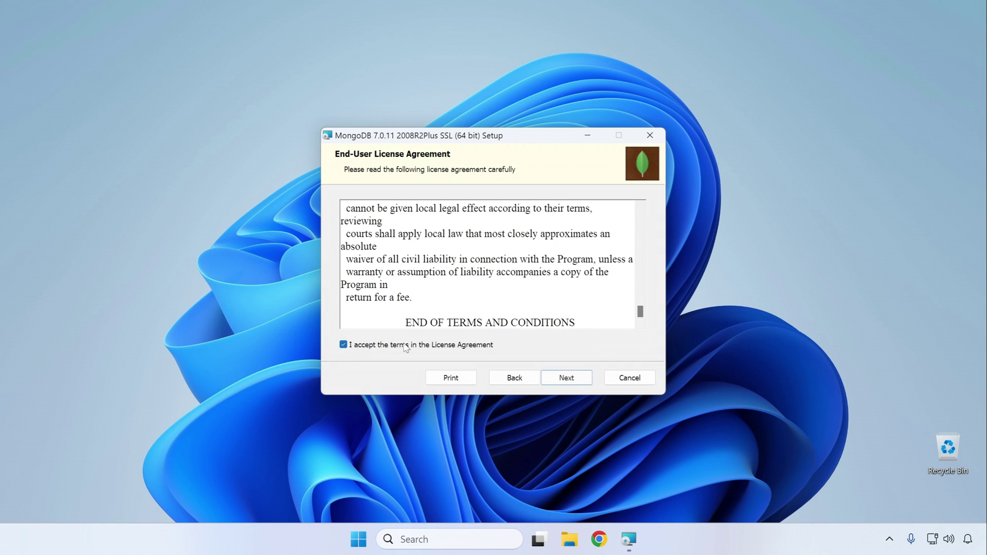
pyautogui.click(549, 382)
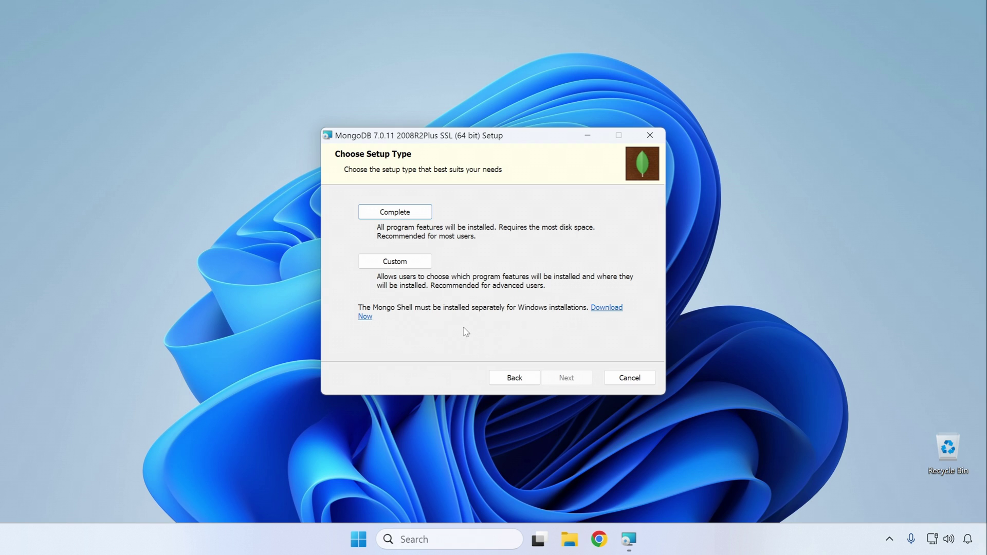
# Choose the Complete setup type, keeping MongoD as a Network Service user service and MongoDB Compass included.
pyautogui.click(418, 214)
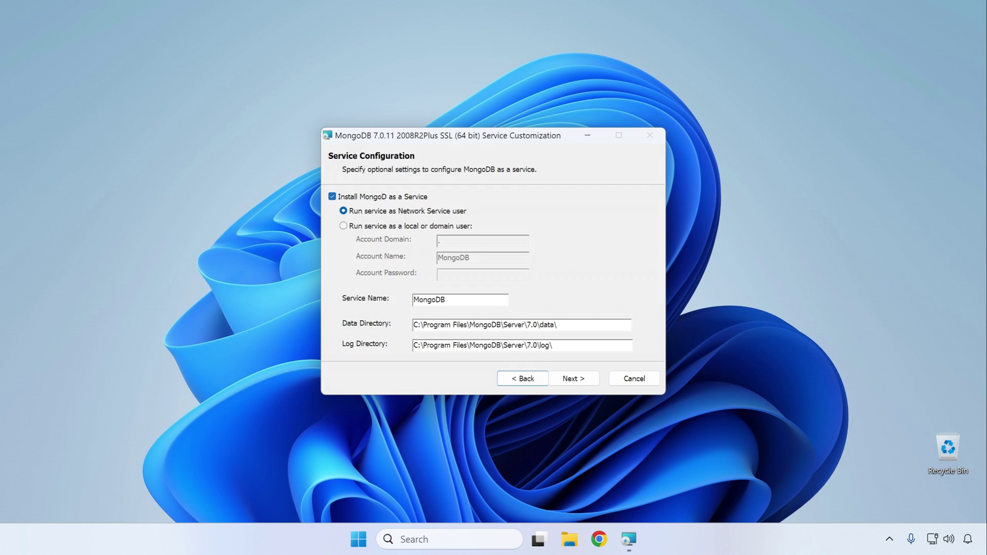
pyautogui.click(569, 380)
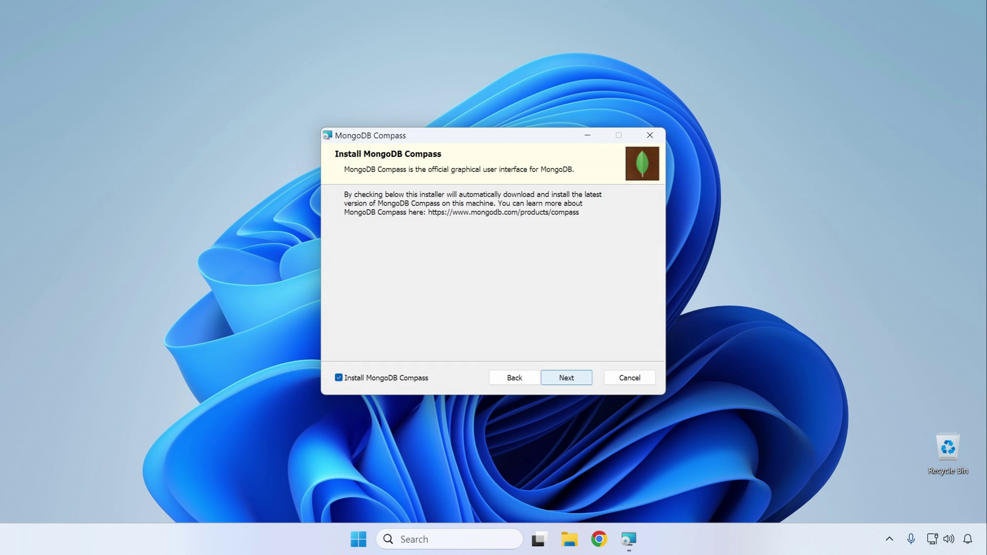
pyautogui.click(548, 381)
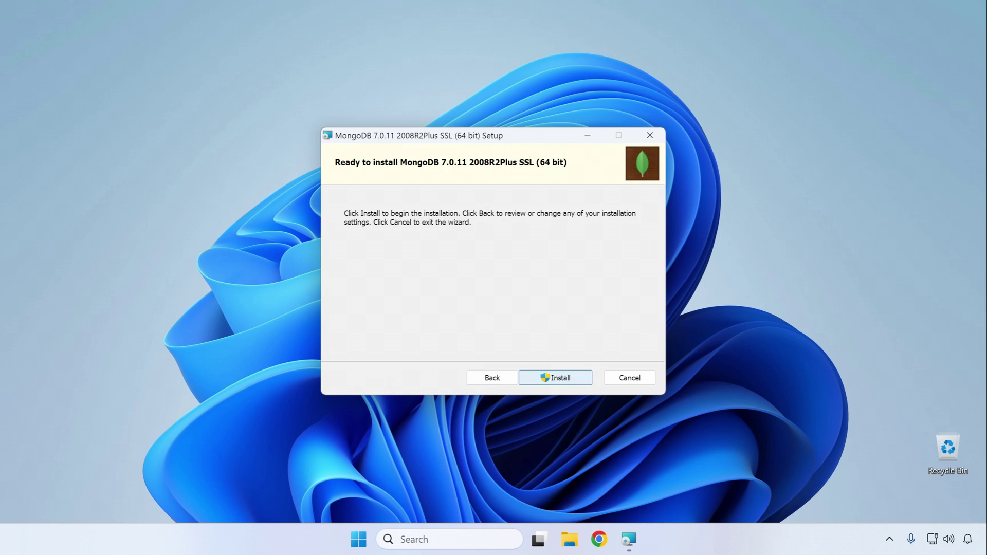
# Run the MongoDB installation, allow it to make changes to the device, and finish the setup wizard.
pyautogui.click(546, 379)
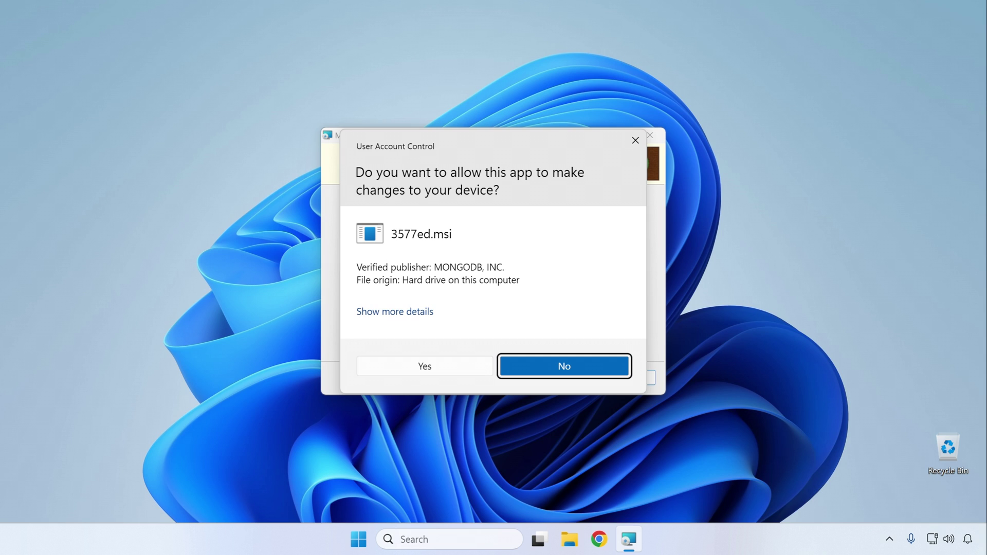
pyautogui.click(447, 371)
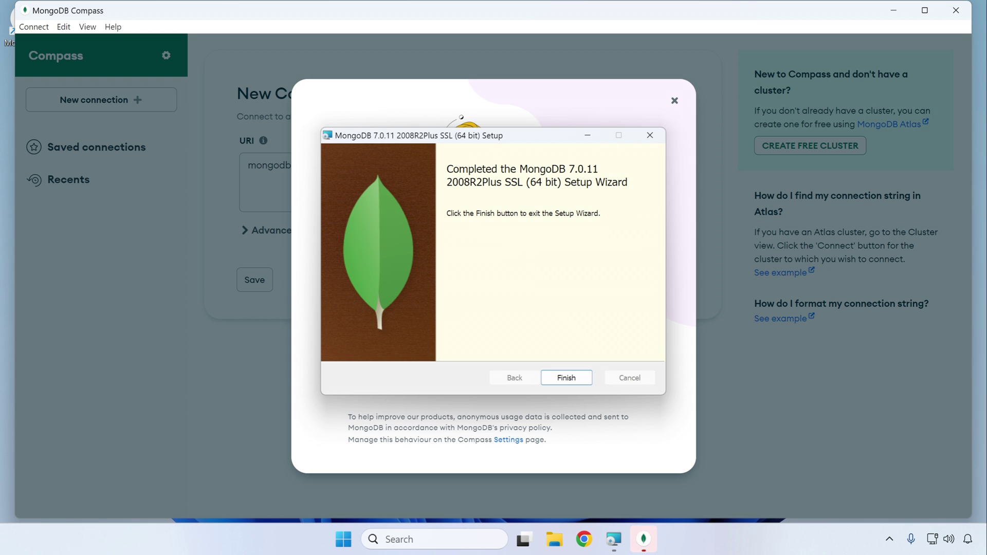
pyautogui.click(555, 379)
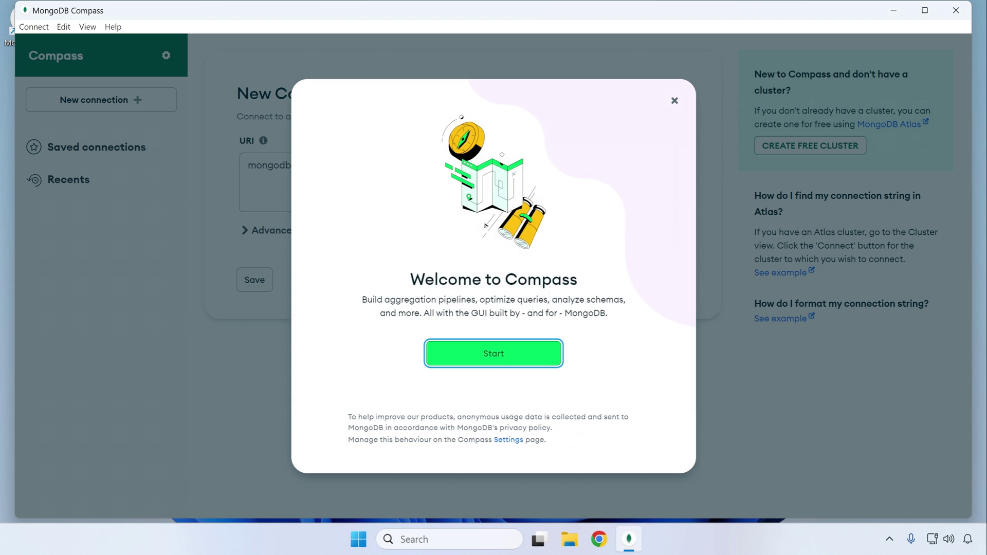
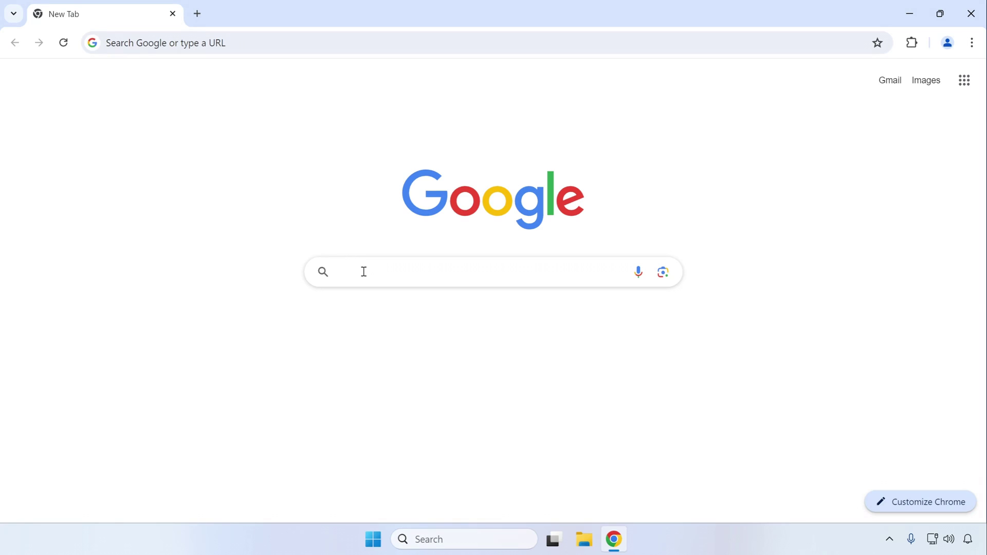
# Search Google in Chrome for "mongodb shell" and open the MongoDB Shell Download page.
pyautogui.write('mongodb shell')
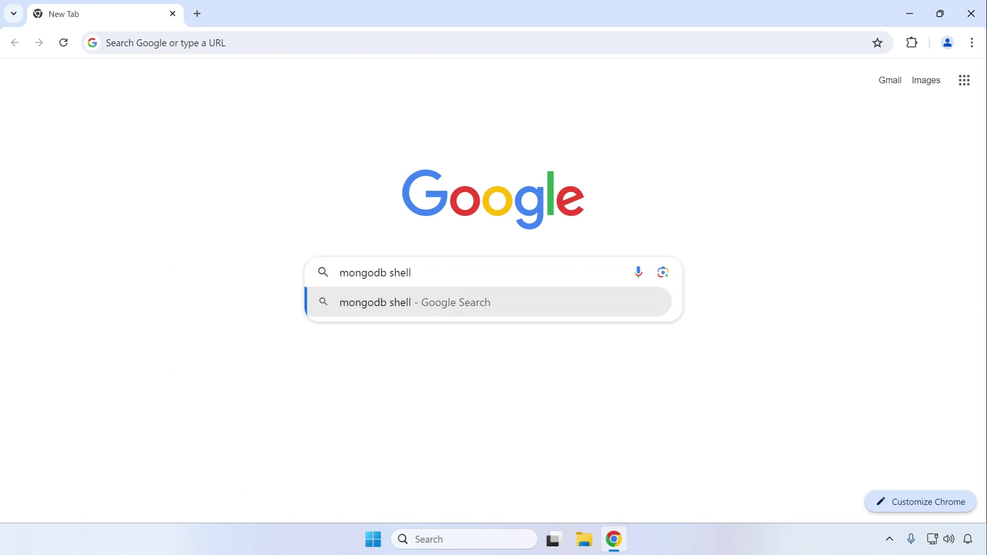
pyautogui.press('Return')
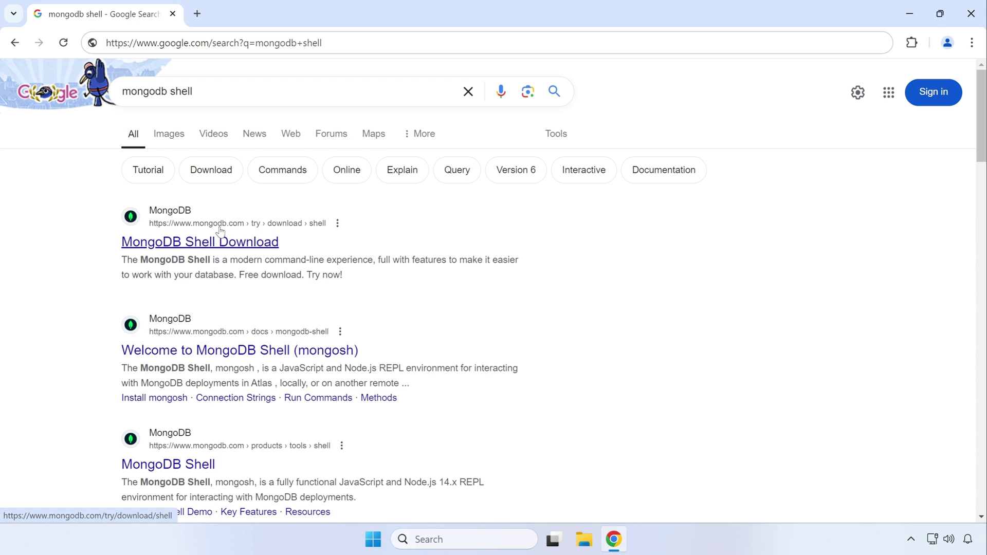
pyautogui.click(174, 243)
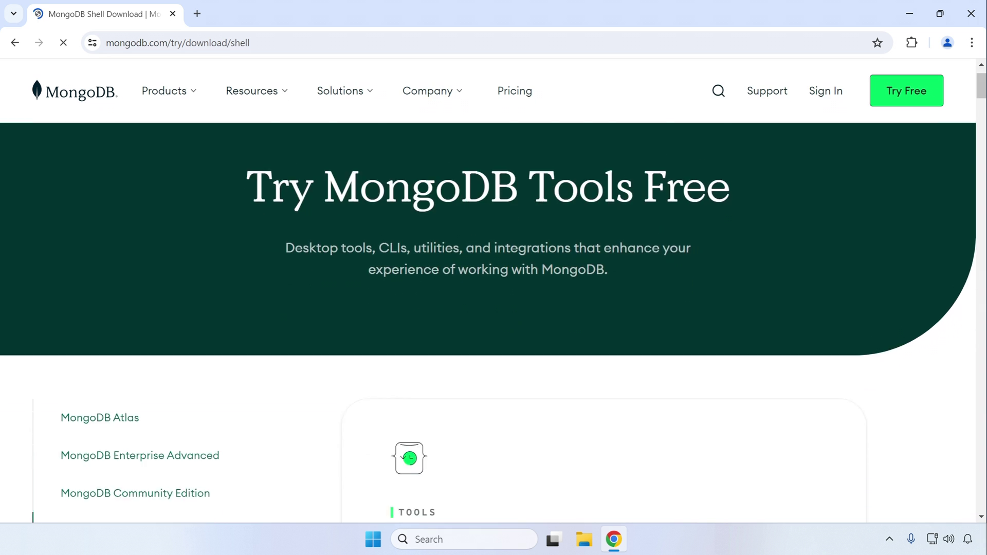
# Download MongoDB Shell 2.2.9 for Windows x64 (10+) with the package type set to msi.
pyautogui.scroll(-5, 568, 268)
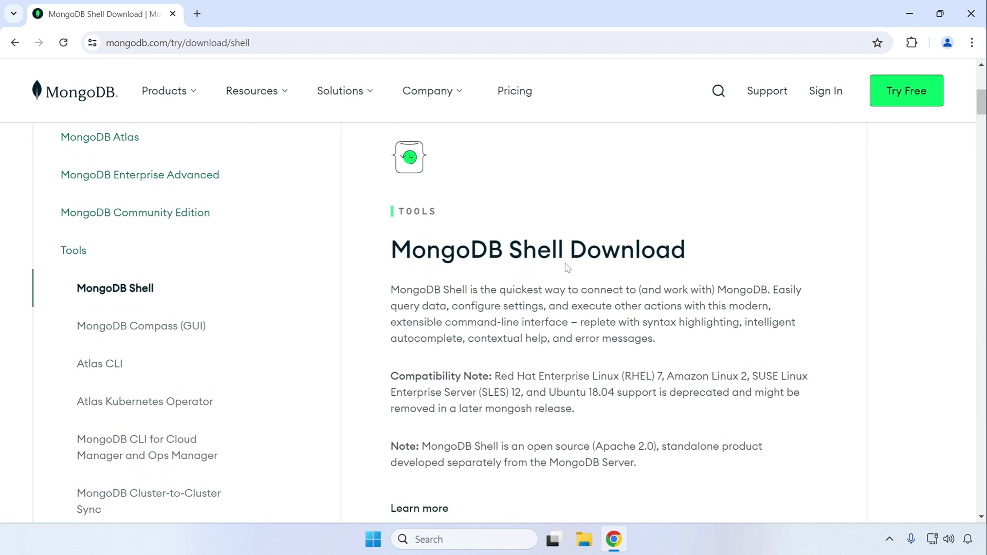
pyautogui.scroll(-3, 421, 192)
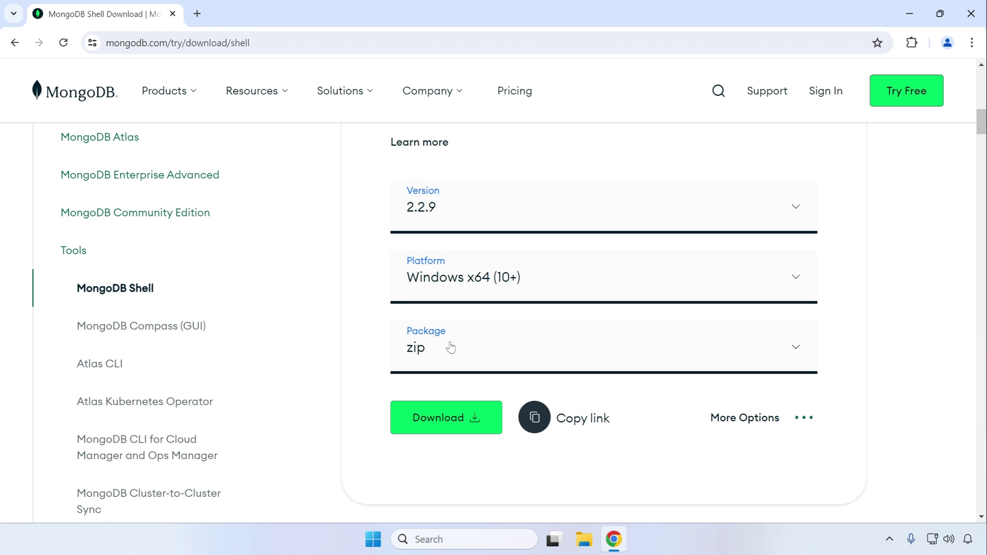
pyautogui.click(556, 352)
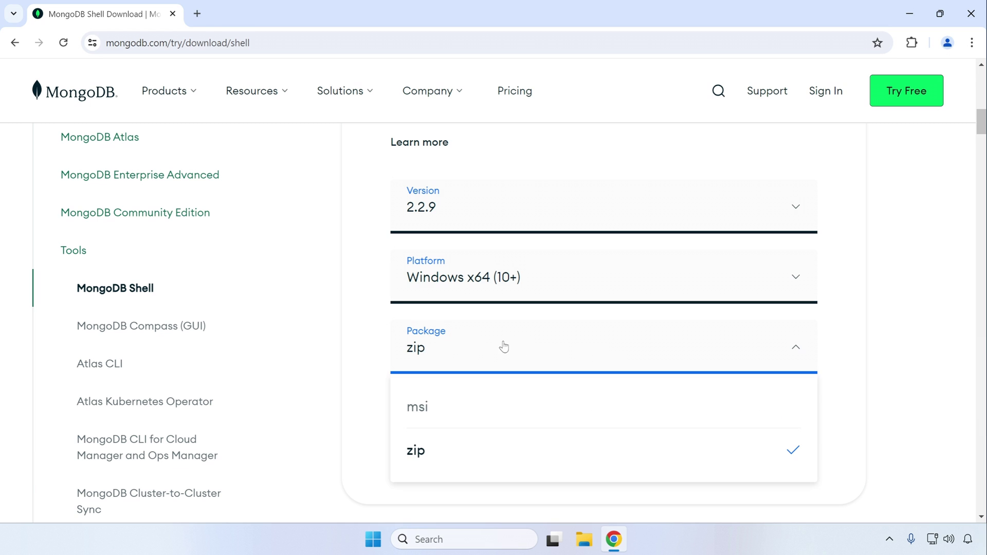
pyautogui.click(438, 416)
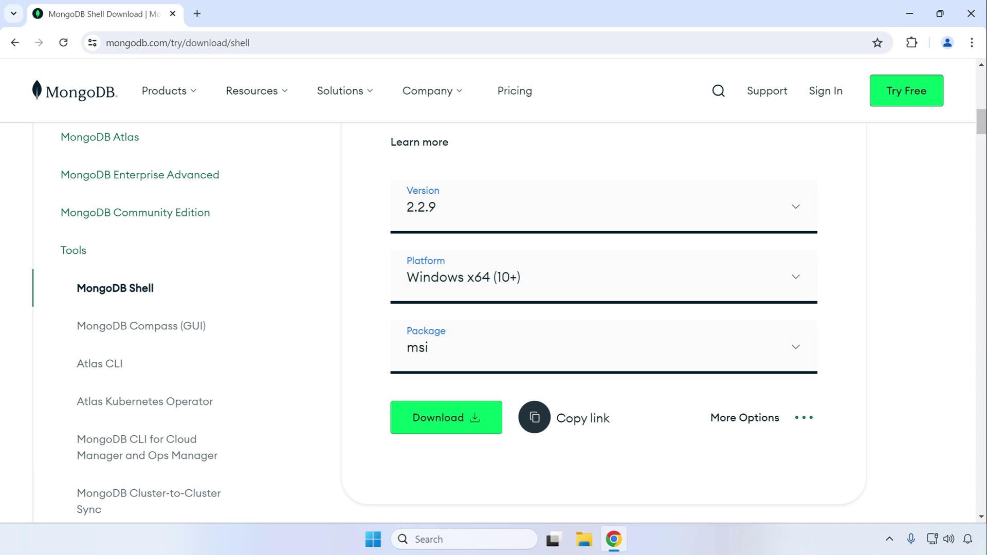
pyautogui.click(443, 430)
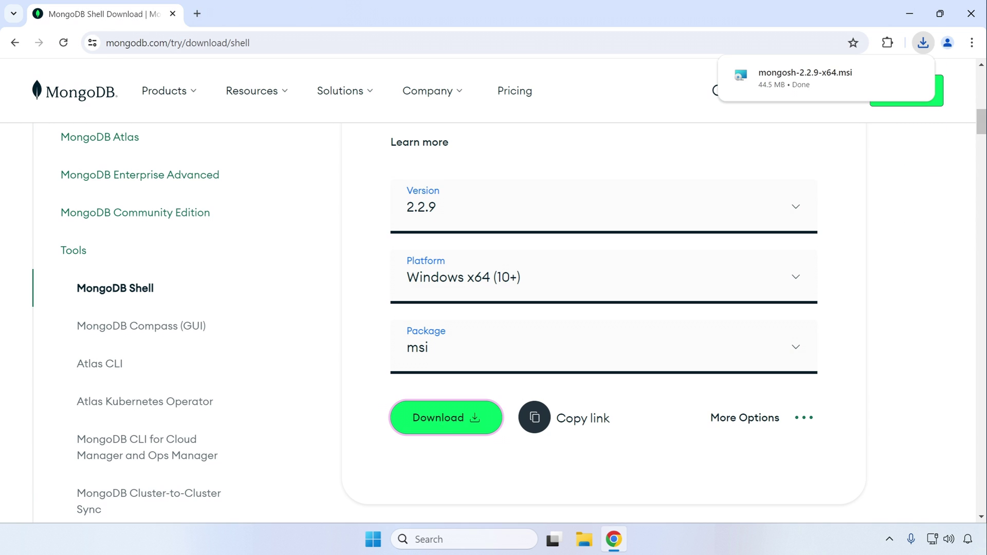
# Launch the downloaded mongosh-2.2.9-x64.msi installer, closing the browser, and proceed to the wizard's destination folder page.
pyautogui.moveTo(804, 81)
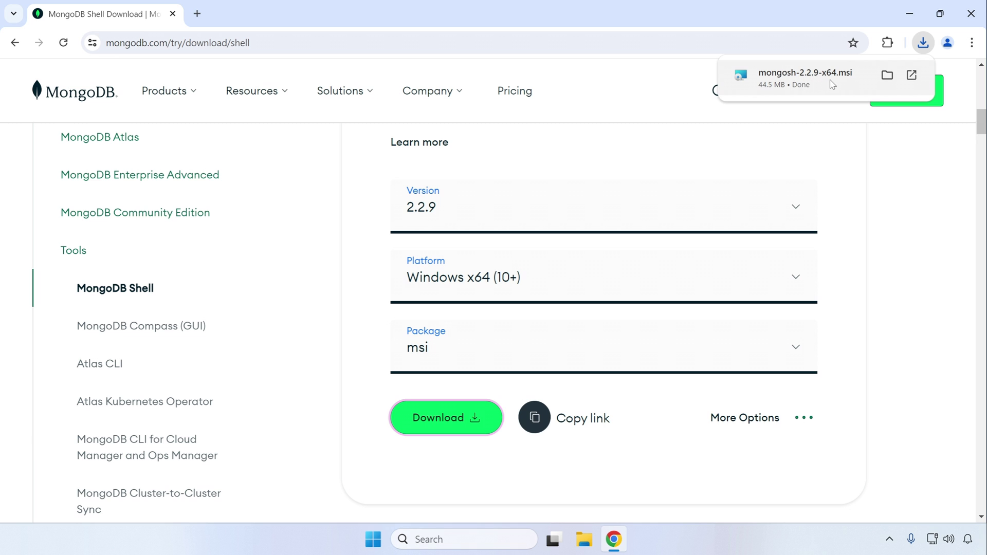
pyautogui.click(821, 87)
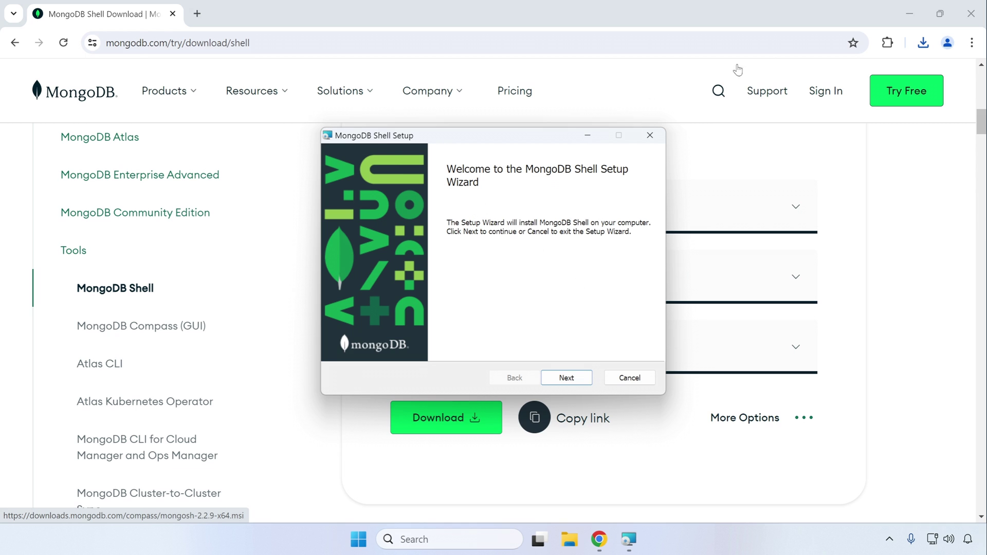
pyautogui.click(972, 15)
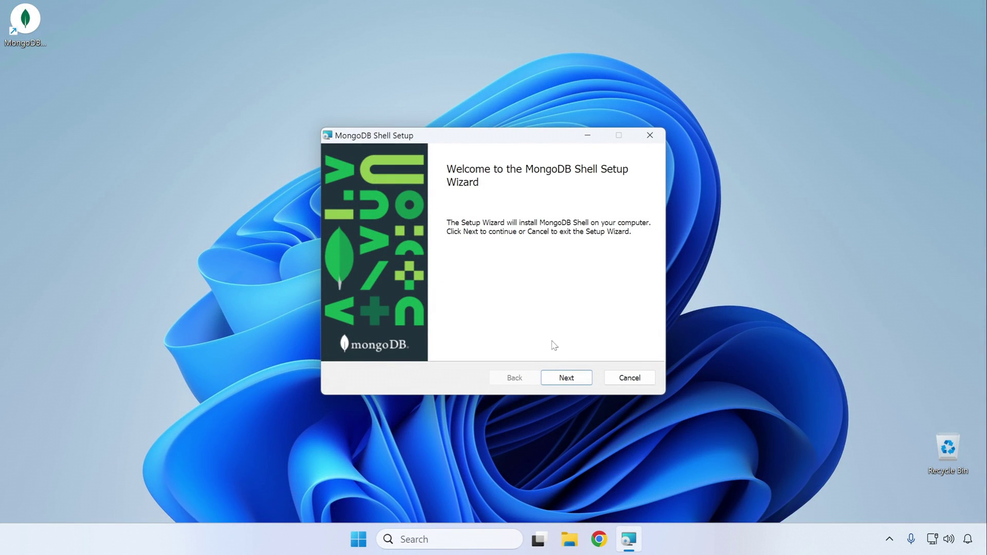
pyautogui.click(558, 379)
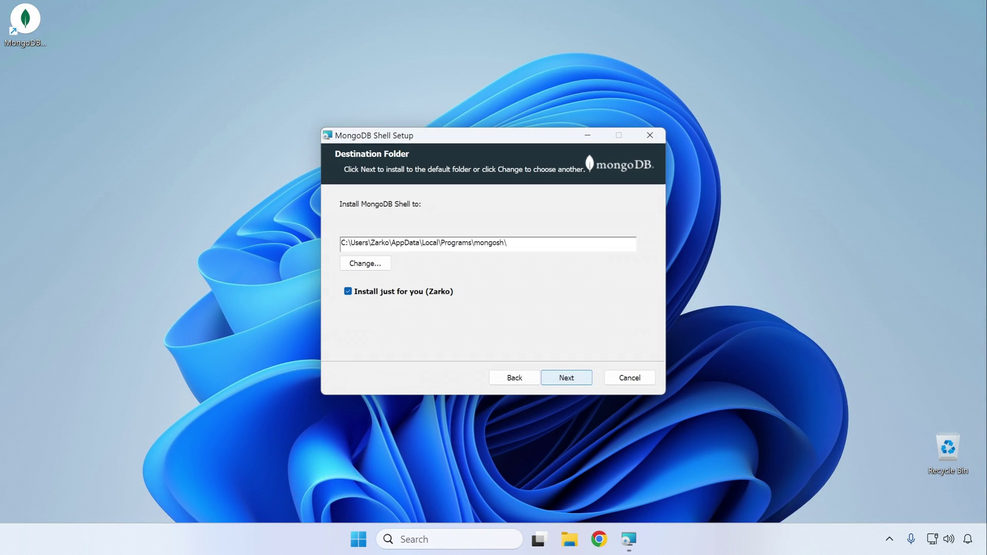
# Install MongoDB Shell to the default destination folder for the current account only and finish the setup wizard.
pyautogui.click(556, 380)
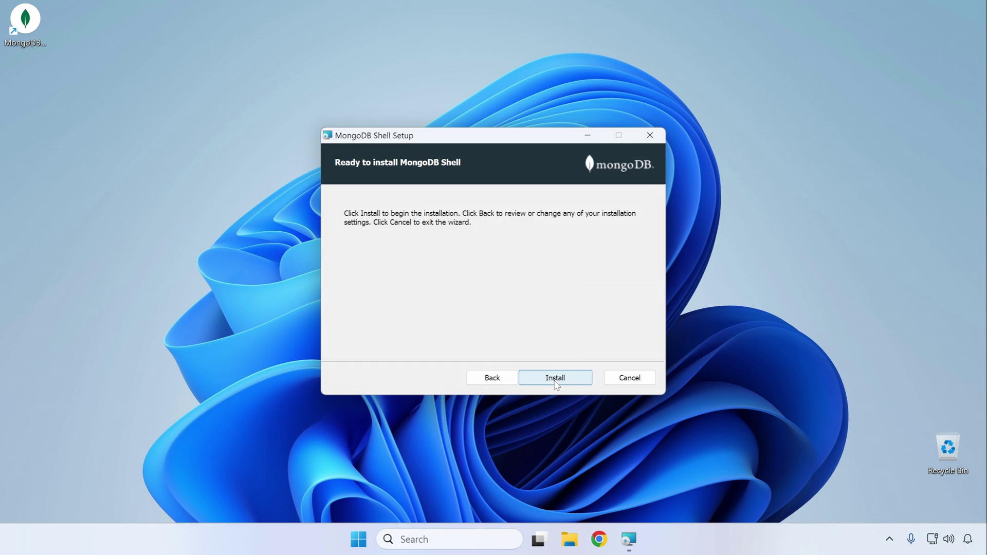
pyautogui.click(555, 382)
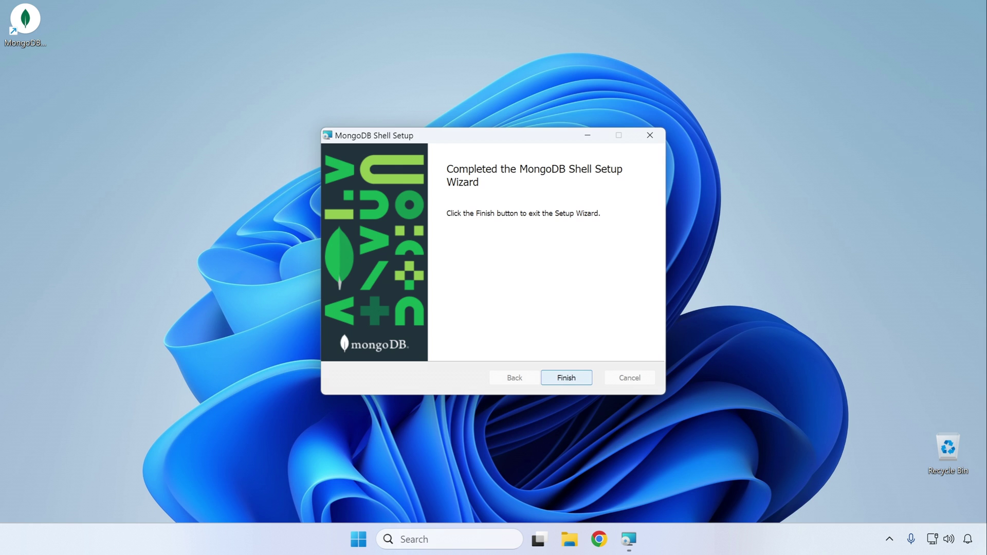
pyautogui.click(555, 379)
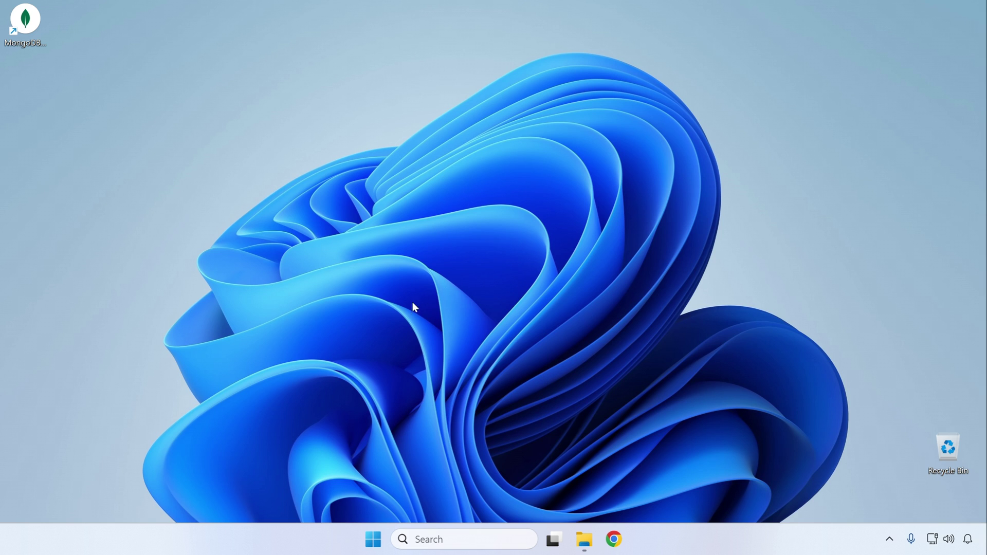
# Open Windows PowerShell and run mongosh to connect to the local MongoDB server.
pyautogui.click(373, 539)
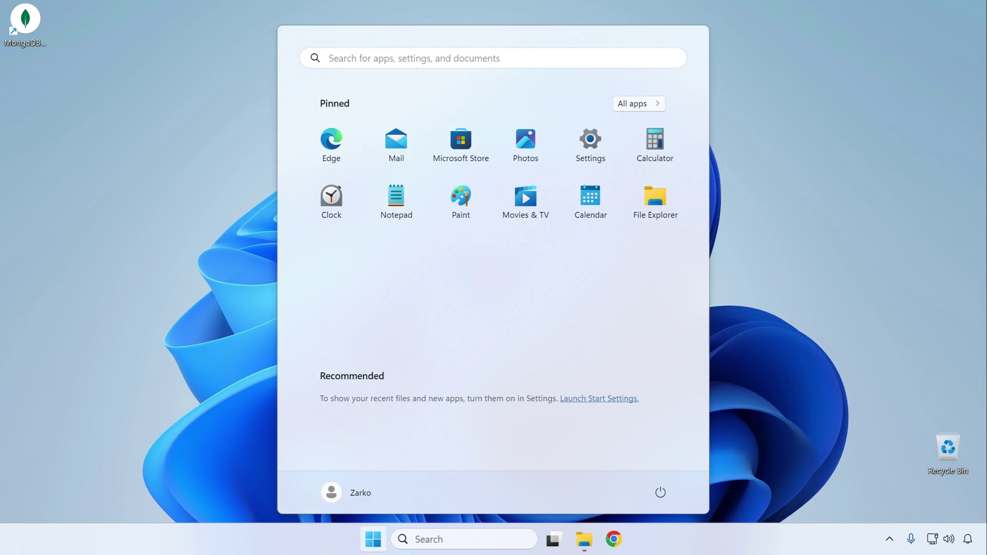
pyautogui.write('powershell')
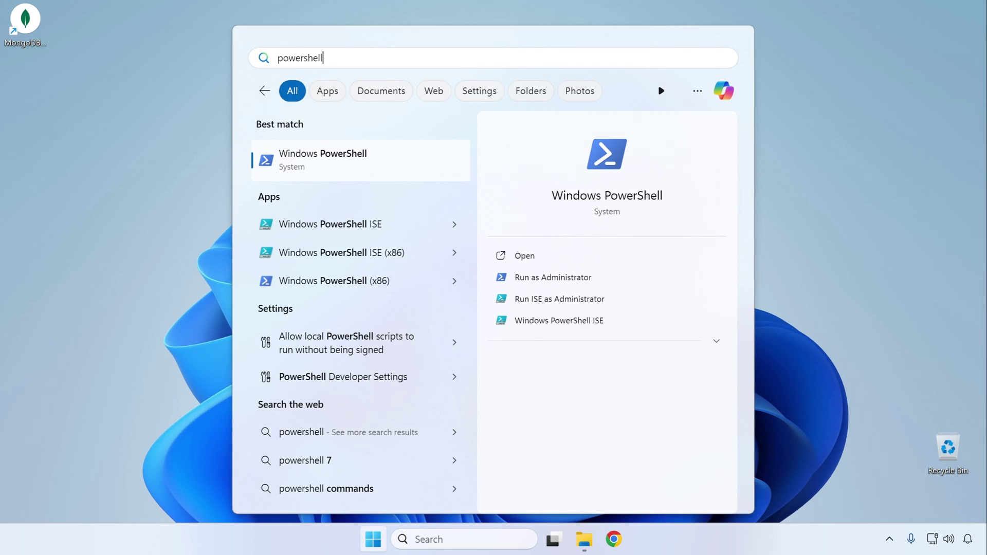
pyautogui.click(336, 160)
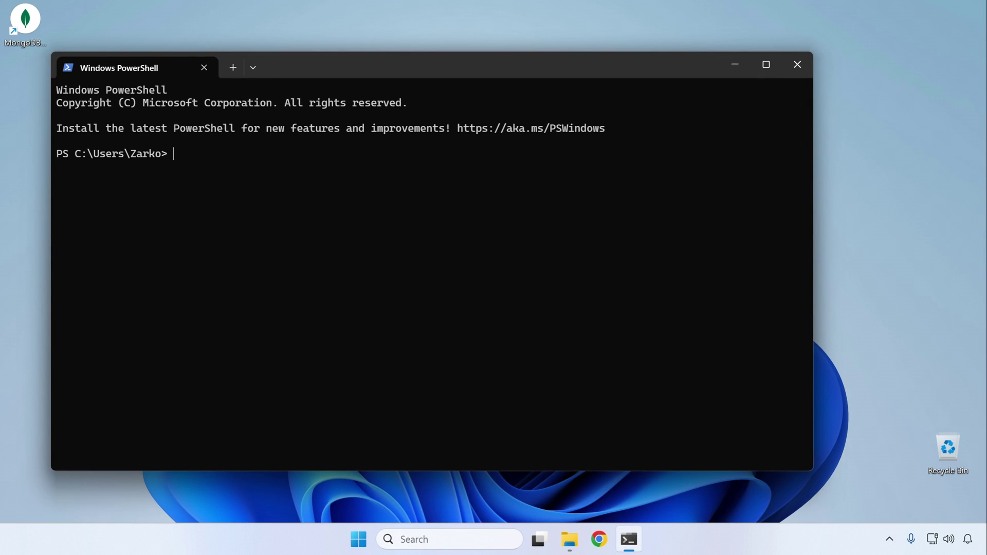
pyautogui.write('mongosh')
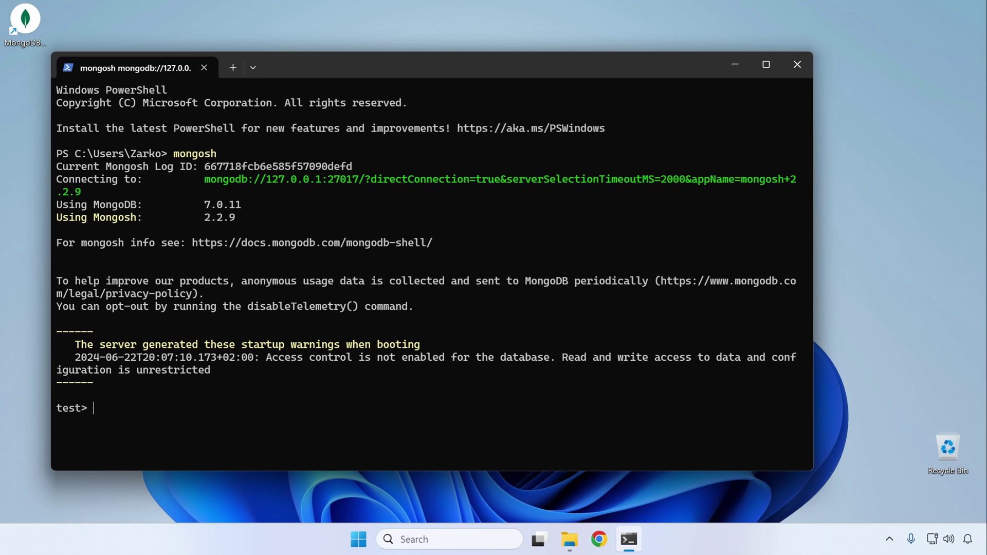
# List the server's databases with "show dbs;" in the MongoDB shell and close the terminal window.
pyautogui.write('show dbs;')
pyautogui.press('Return')
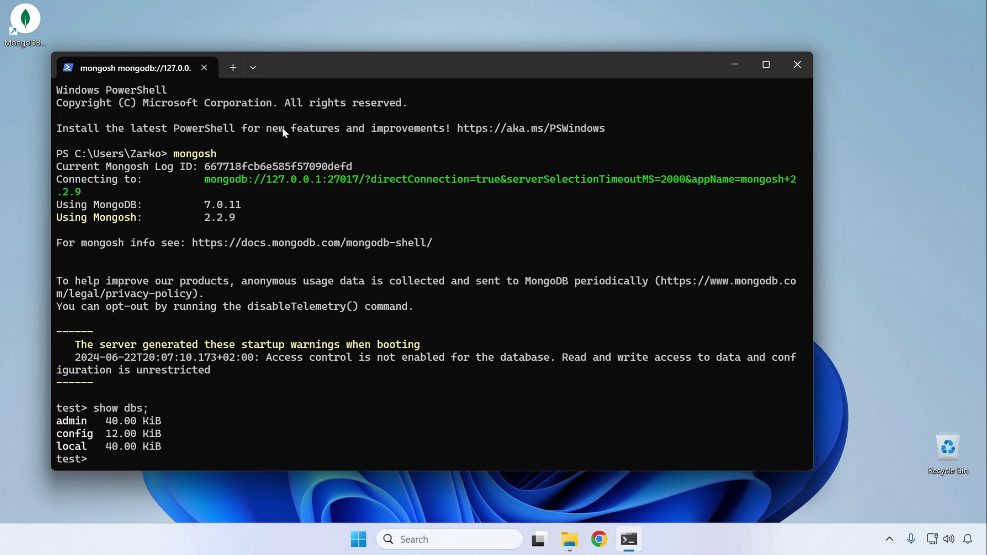
pyautogui.click(796, 70)
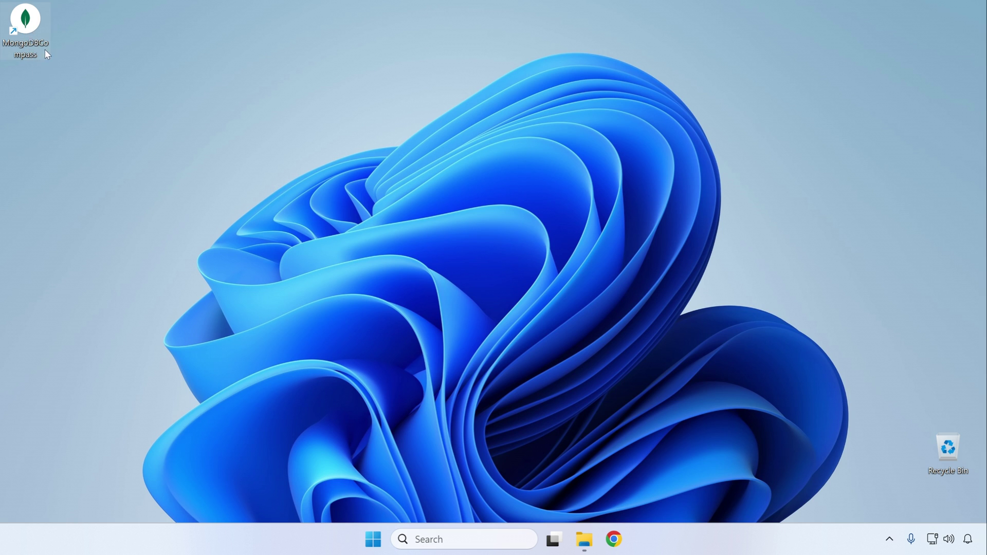
# Find and launch MongoDBCompass from Windows search and connect to the local server at mongodb://localhost:27017/.
pyautogui.click(373, 540)
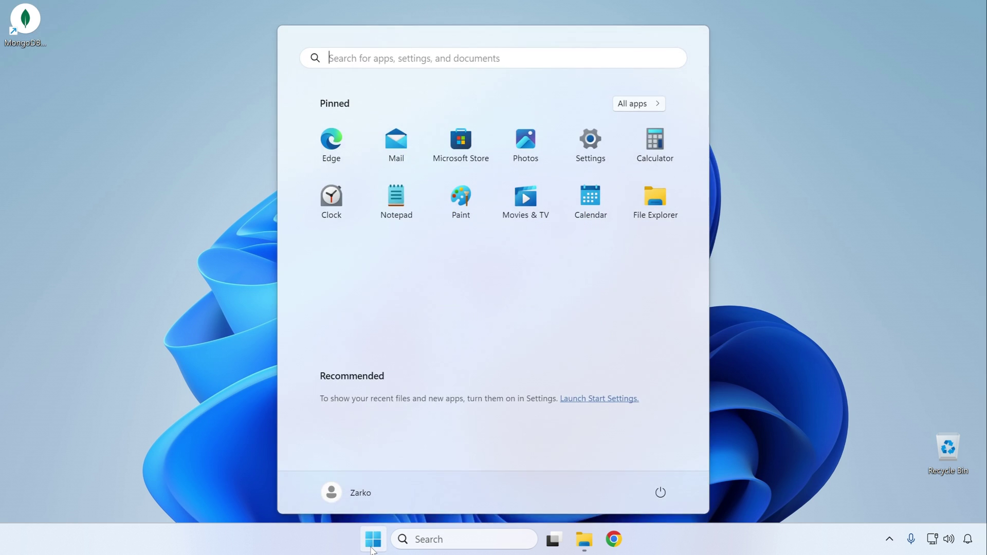
pyautogui.write('mongodb')
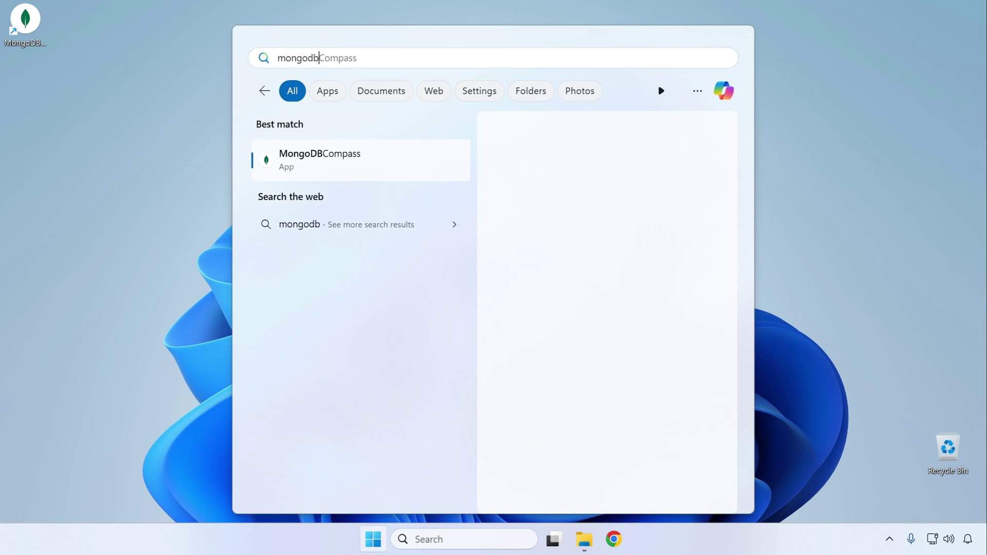
pyautogui.write('compass')
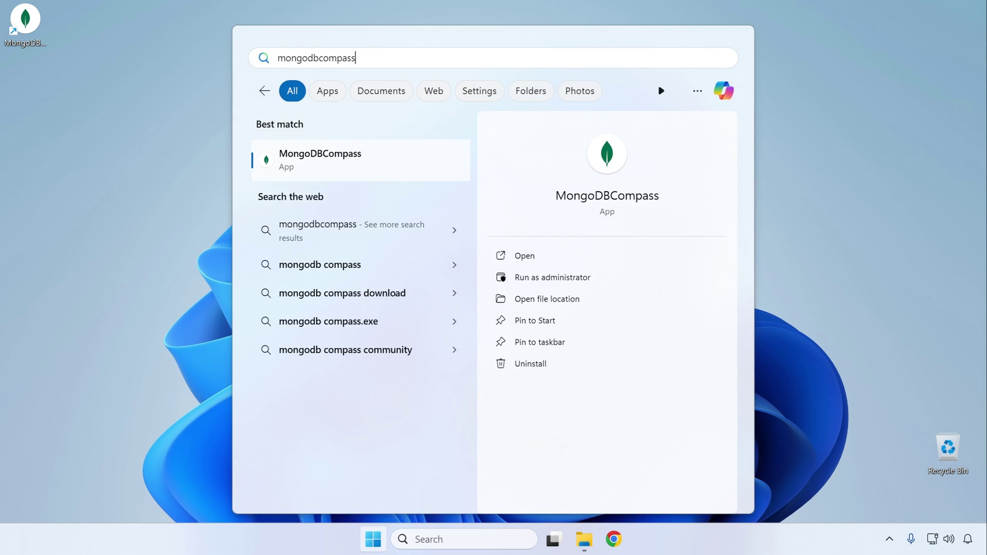
pyautogui.click(322, 164)
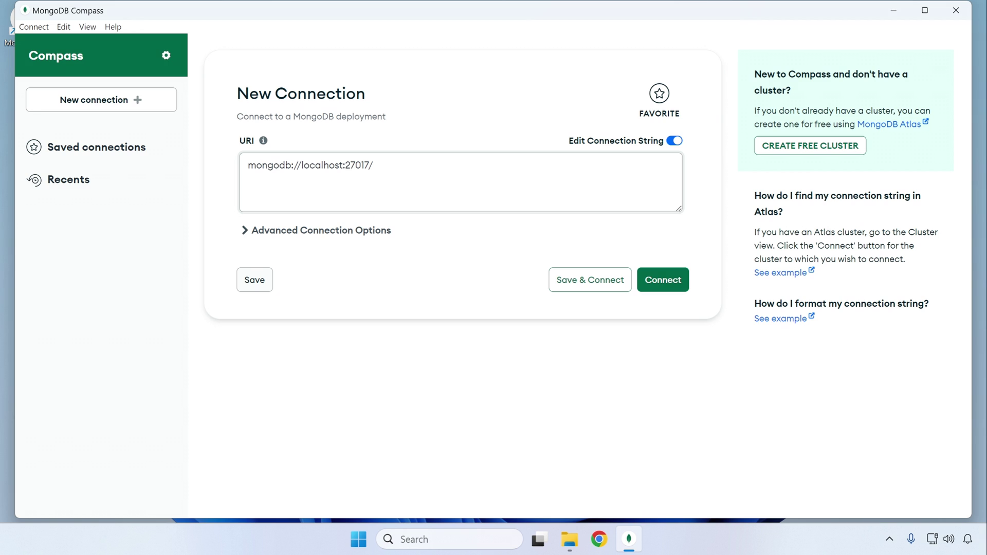
pyautogui.click(664, 289)
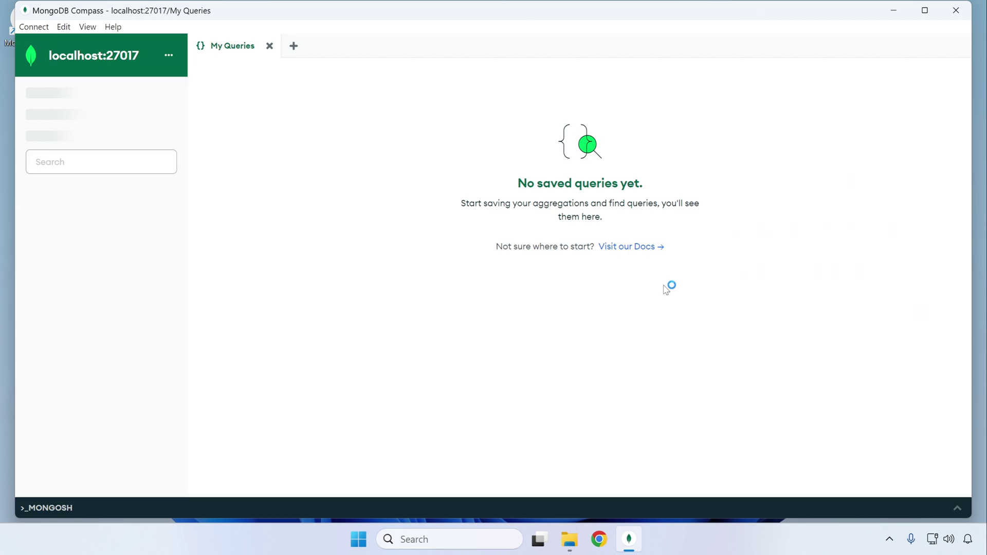